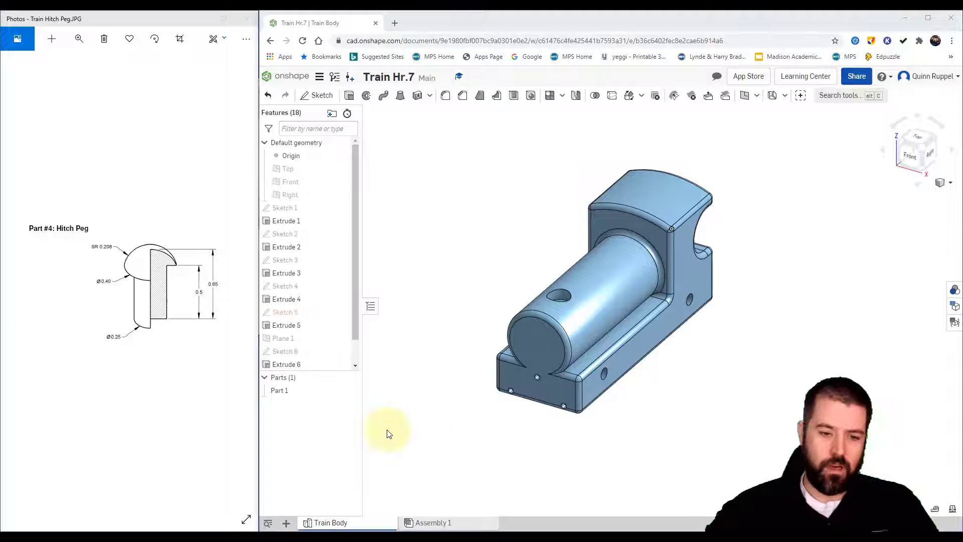
Add a new Part Studio to the Train Hr.7 document and rename it 'Hitch Peg'.
click(285, 524)
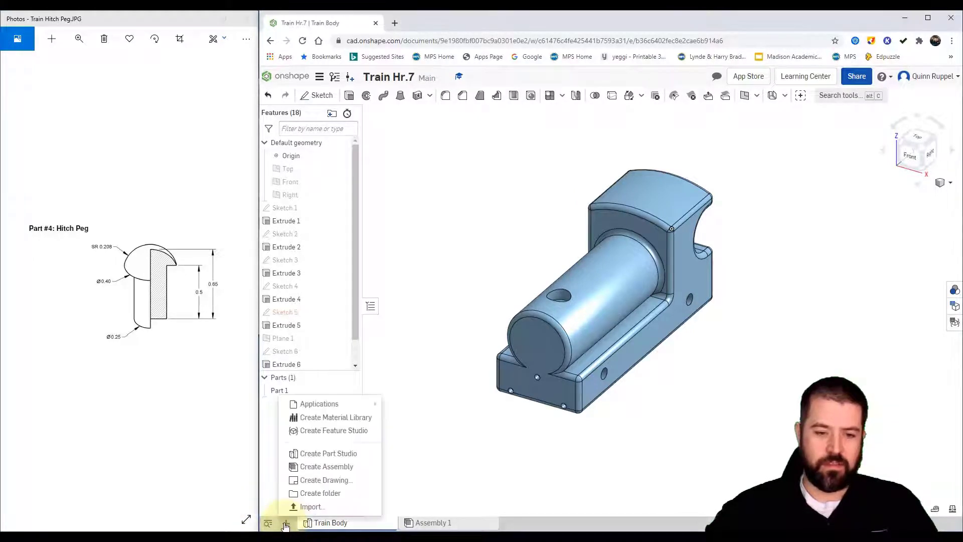
click(316, 455)
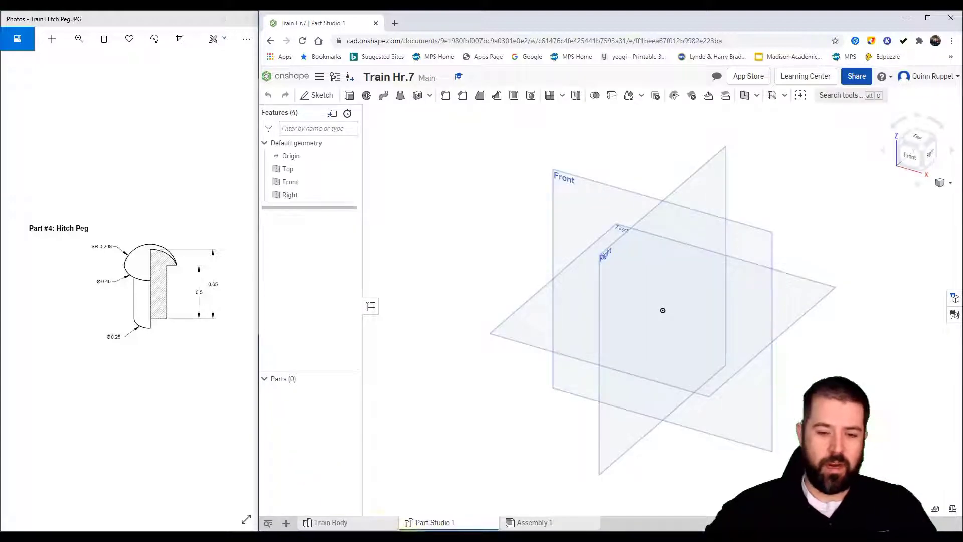
right_click(426, 524)
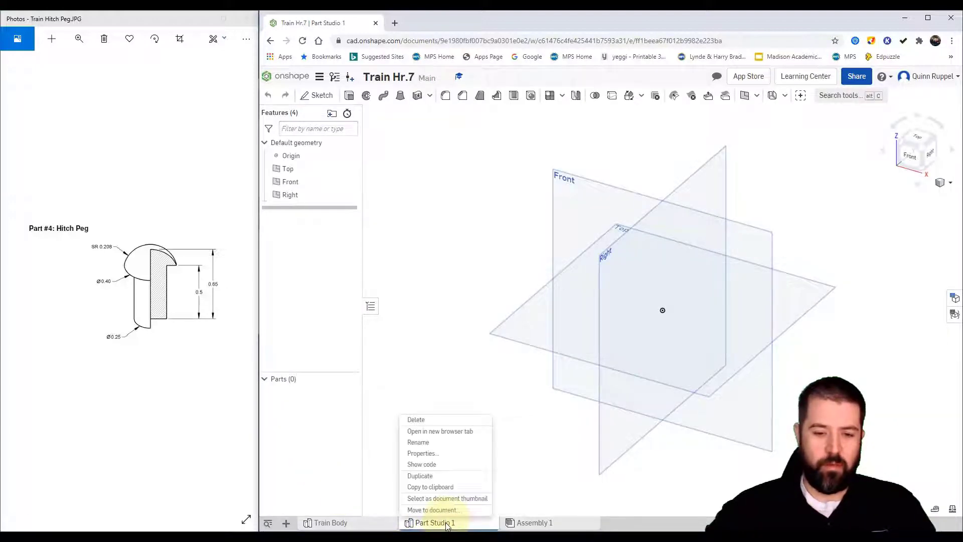
click(434, 443)
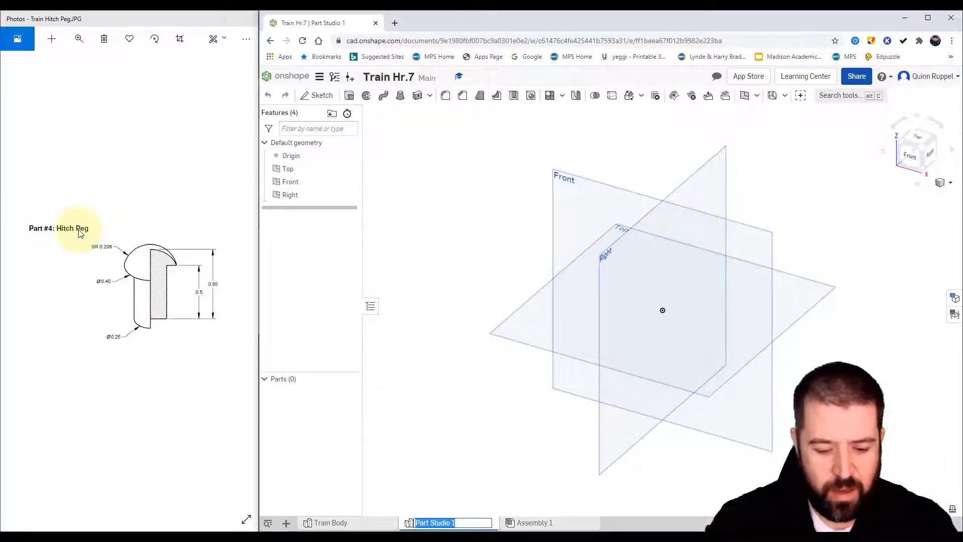
text(Hitch Peg)
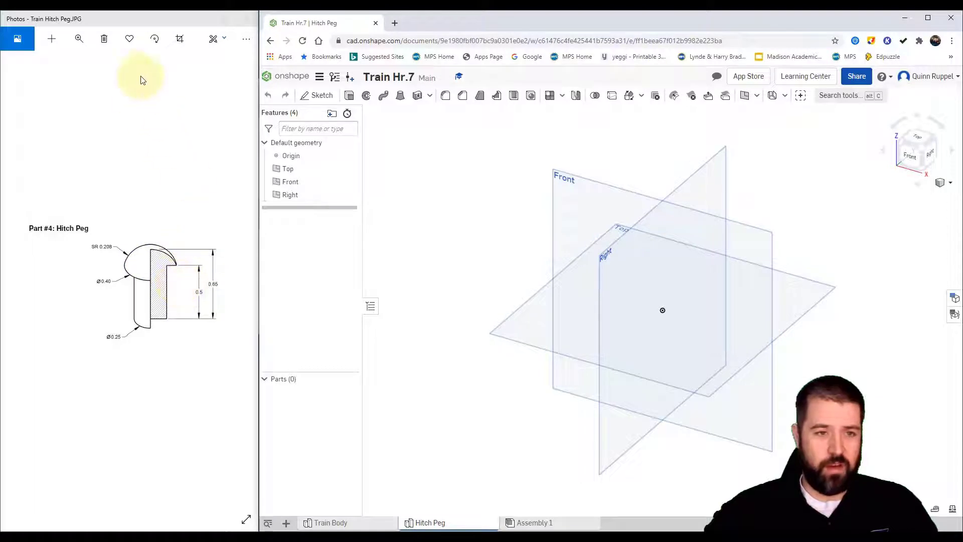
Zoom and pan the Photos drawing until the SR 0.208, Ø0.40, Ø0.25, 0.5 and 0.65 dimensions are readable.
click(78, 43)
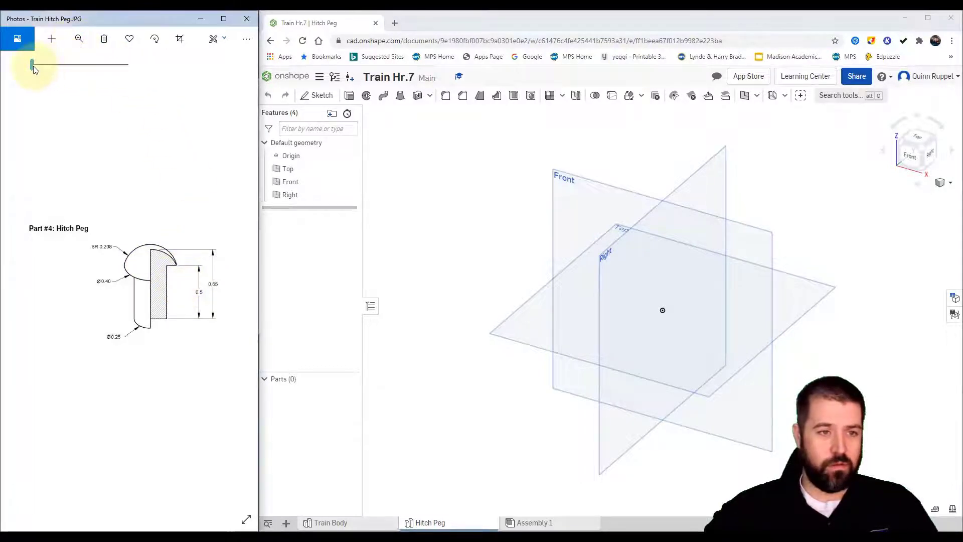
drag(32, 65, 72, 67)
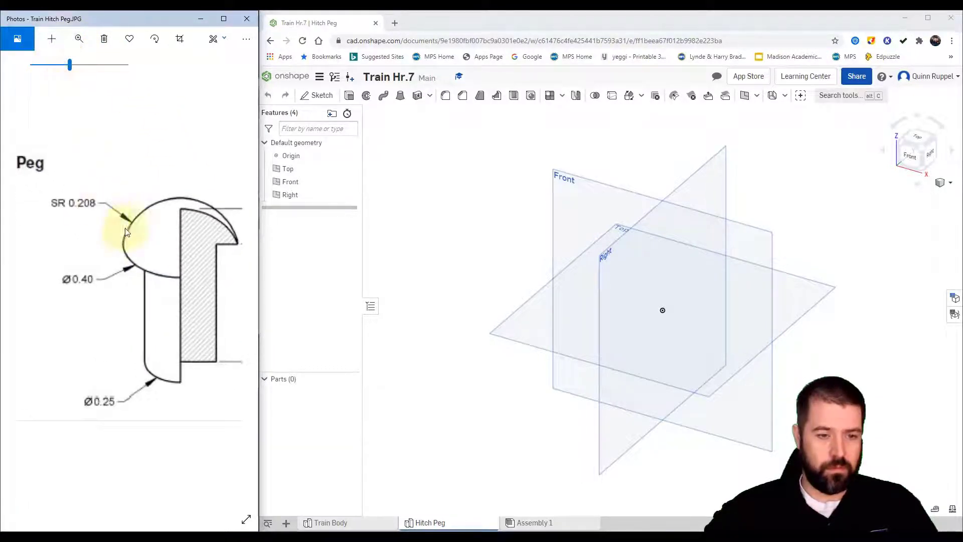
drag(140, 251, 115, 234)
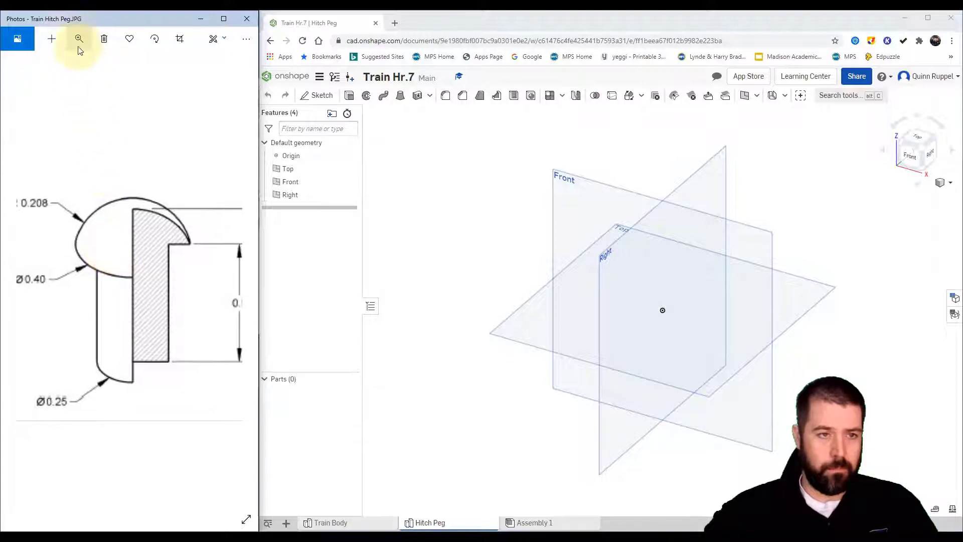
click(79, 40)
drag(72, 70, 52, 67)
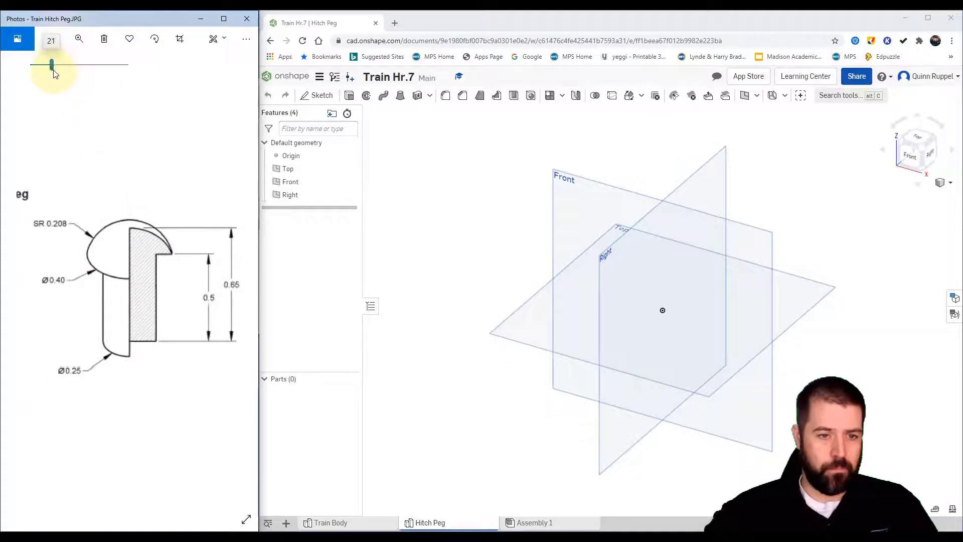
drag(146, 269, 140, 266)
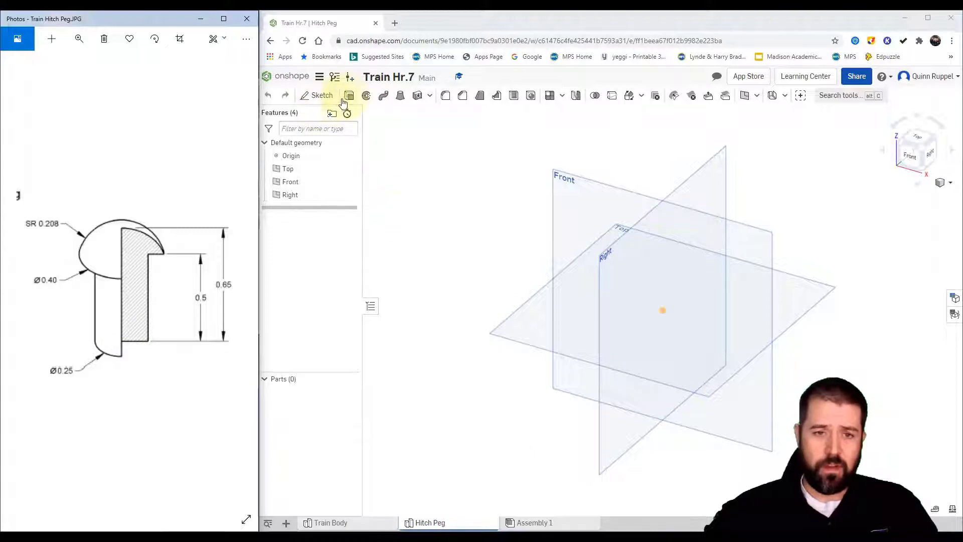
Start a new sketch on the Front plane and view it head-on.
click(317, 96)
click(626, 199)
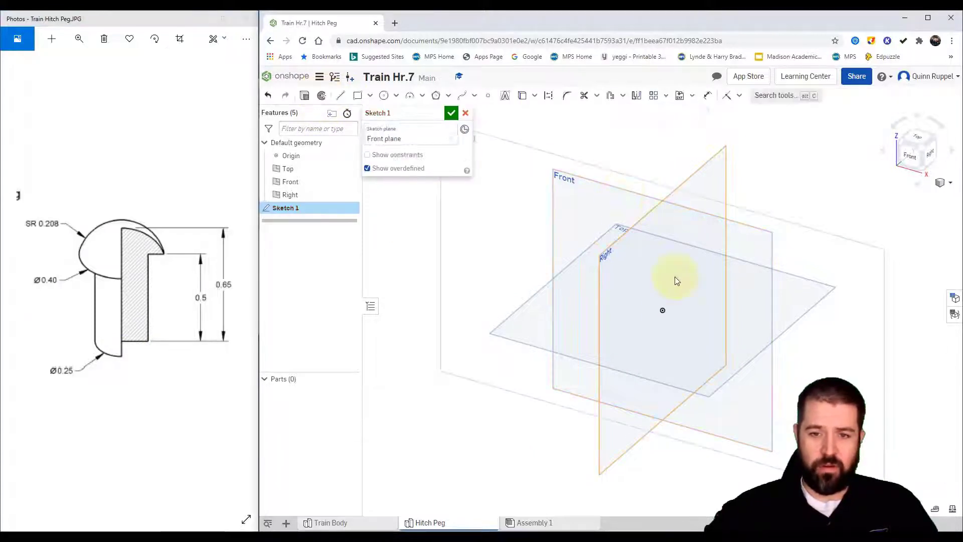
click(913, 155)
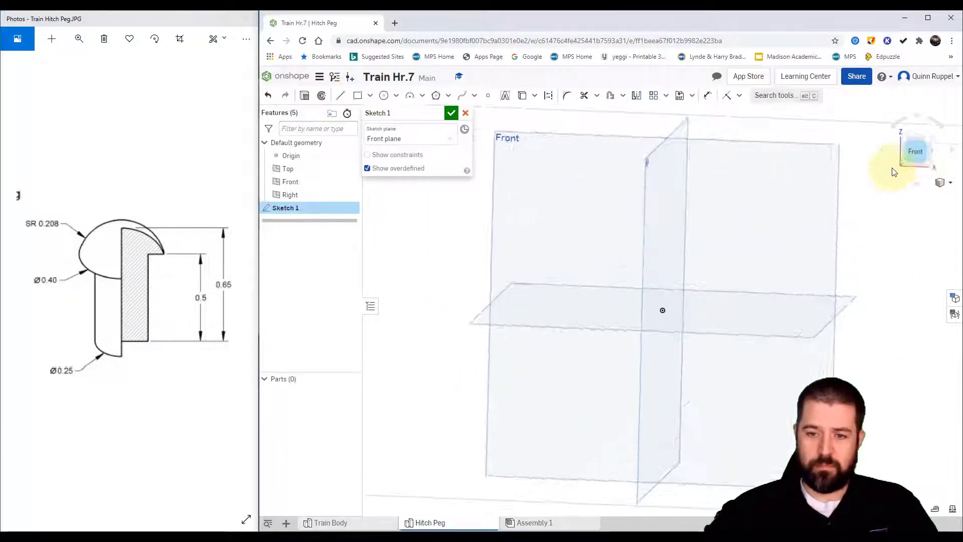
Draw a 0.65 vertical line rising from the origin.
click(340, 96)
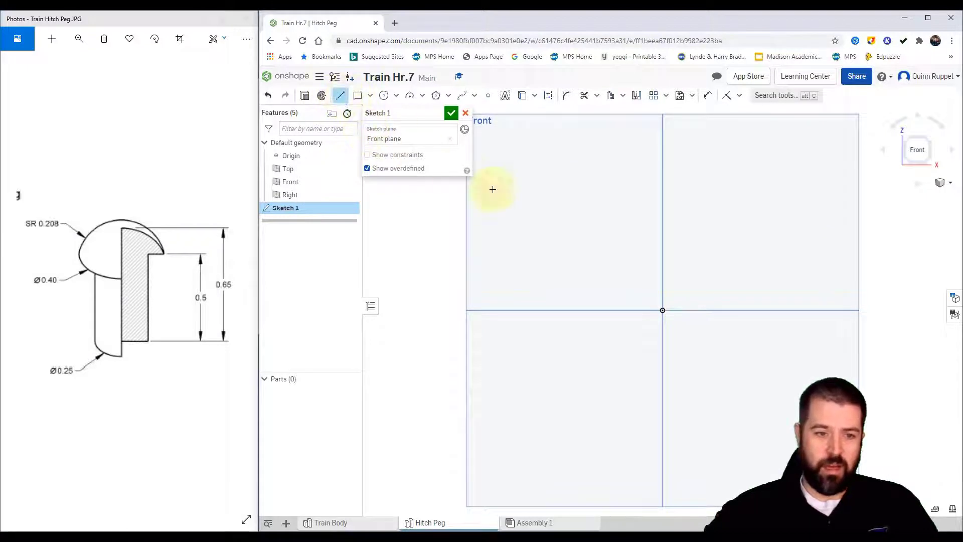
click(663, 310)
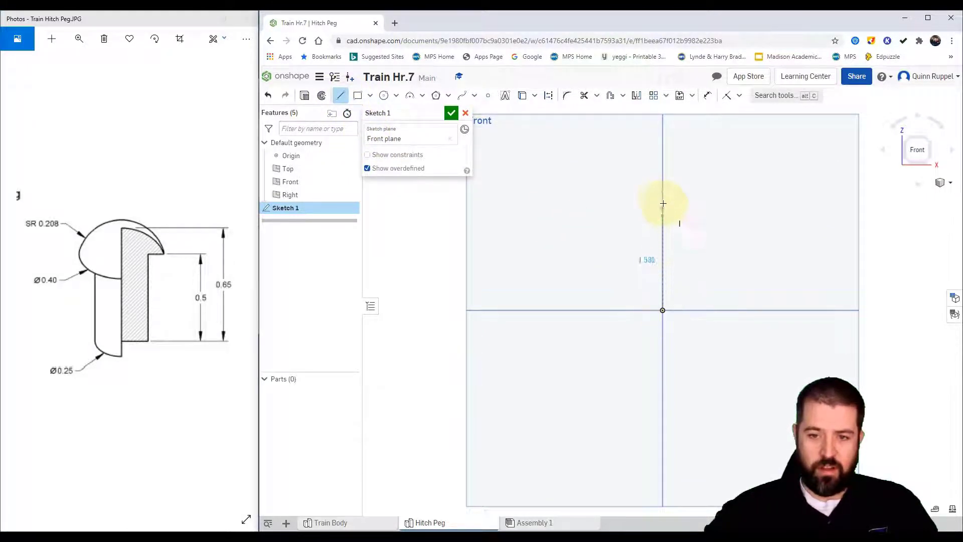
click(663, 174)
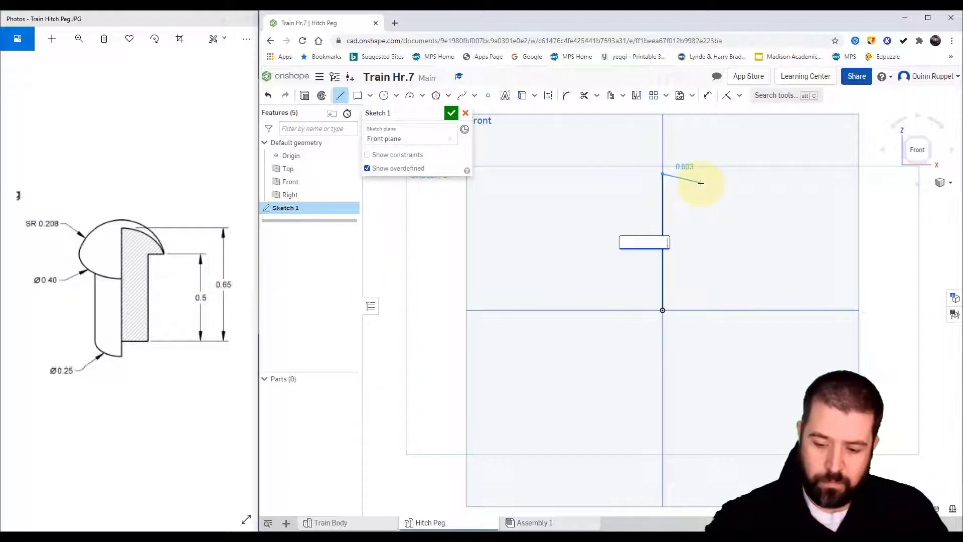
key(Return)
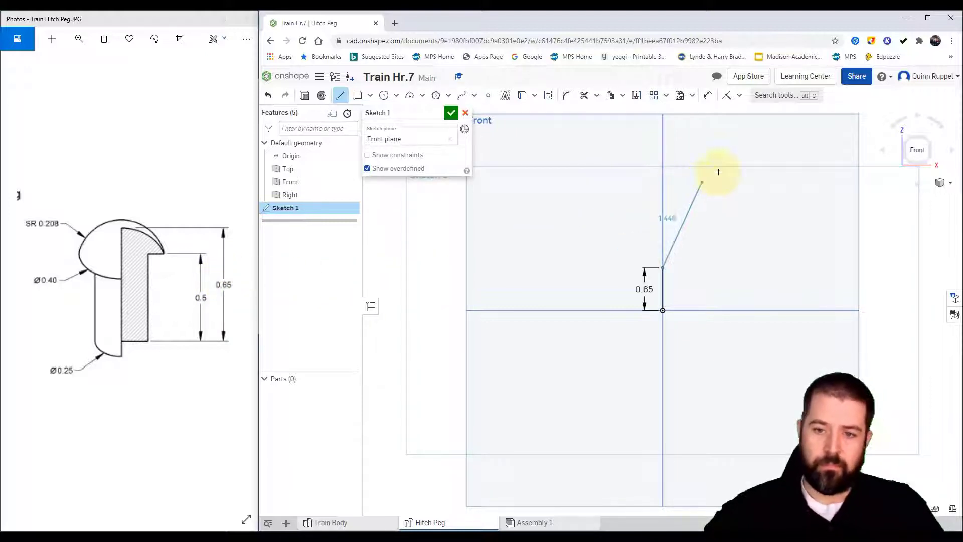
scroll(682, 296, up, 3)
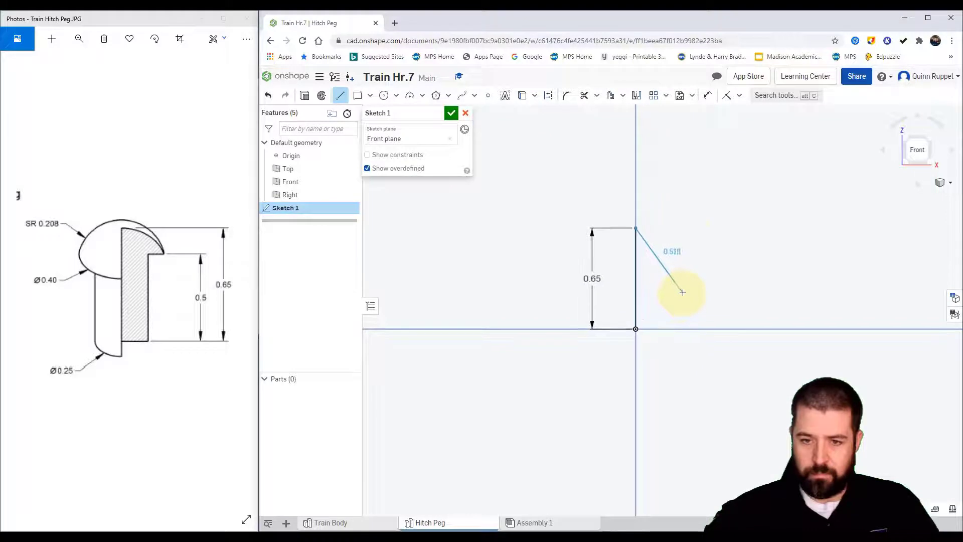
right_click(681, 208)
click(702, 214)
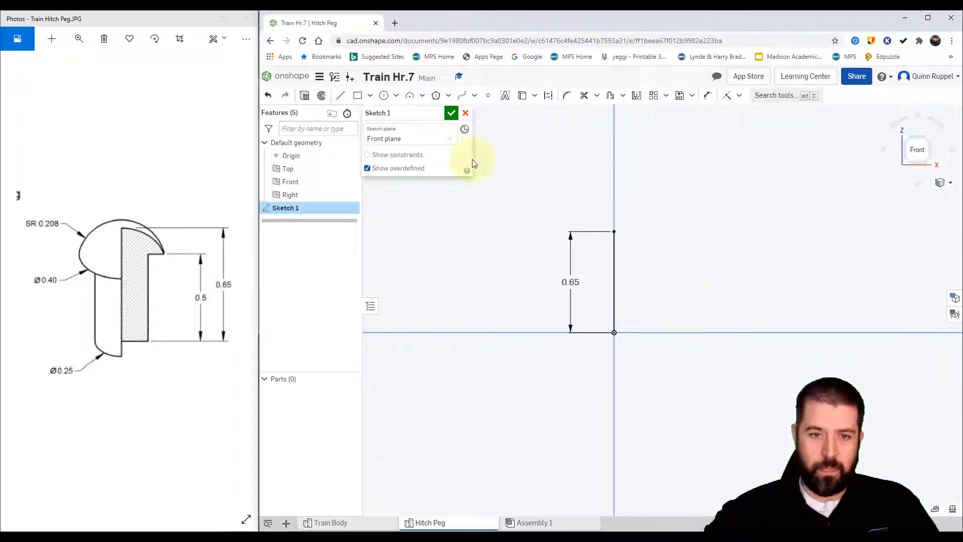
Draw a 0.125 horizontal segment to the right of the origin.
click(341, 97)
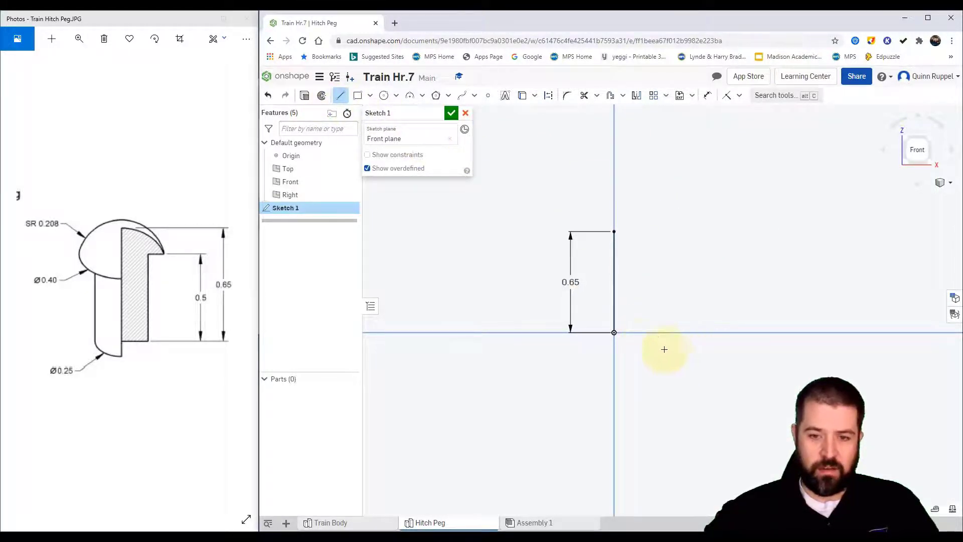
click(615, 333)
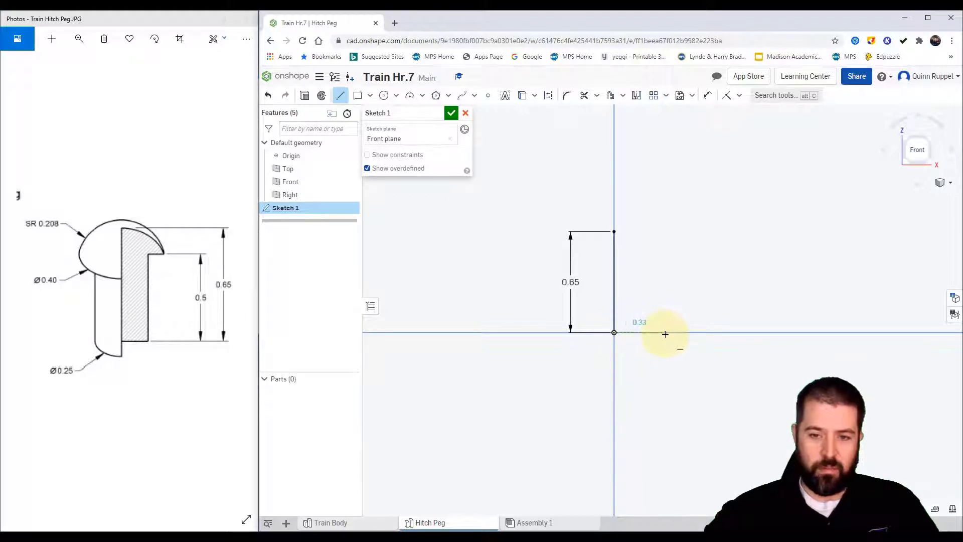
click(666, 333)
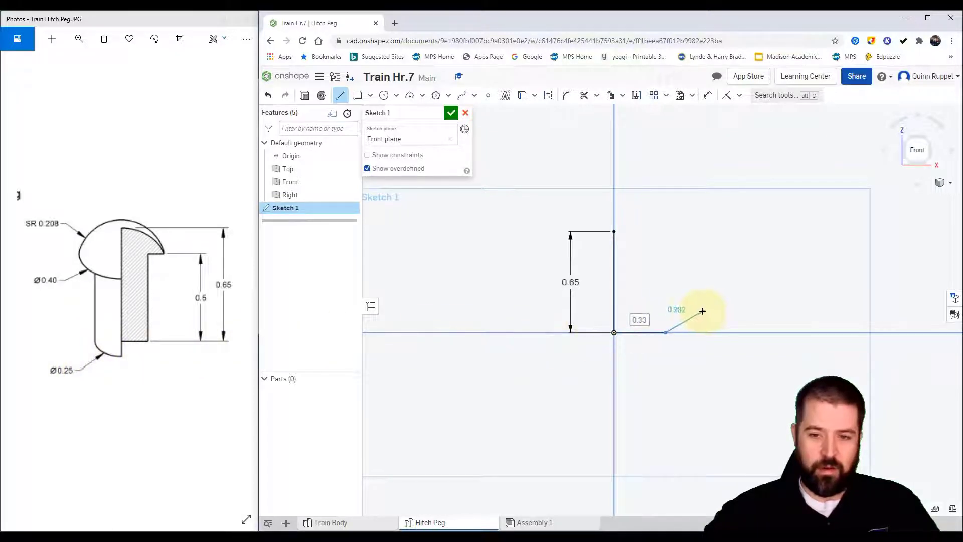
key(Tab)
text(.12)
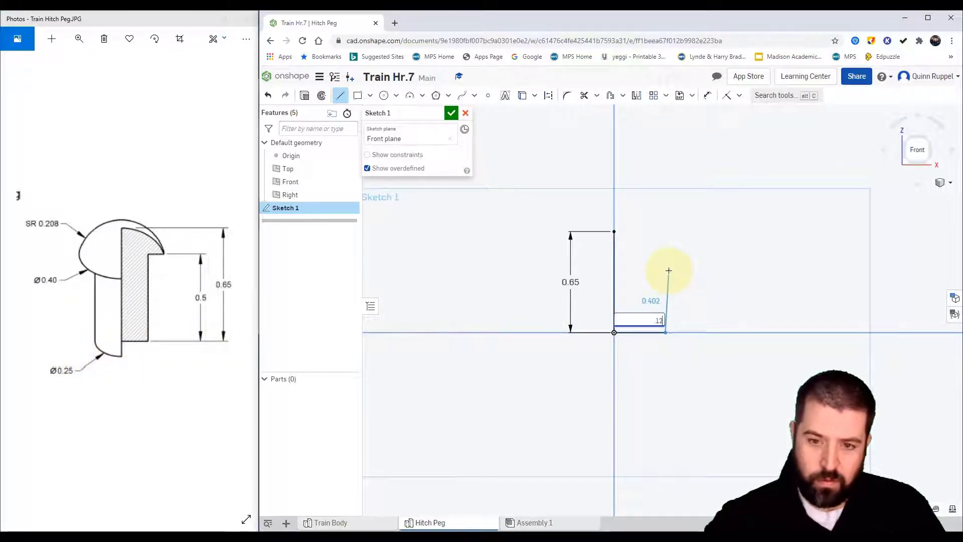
text(5)
key(Return)
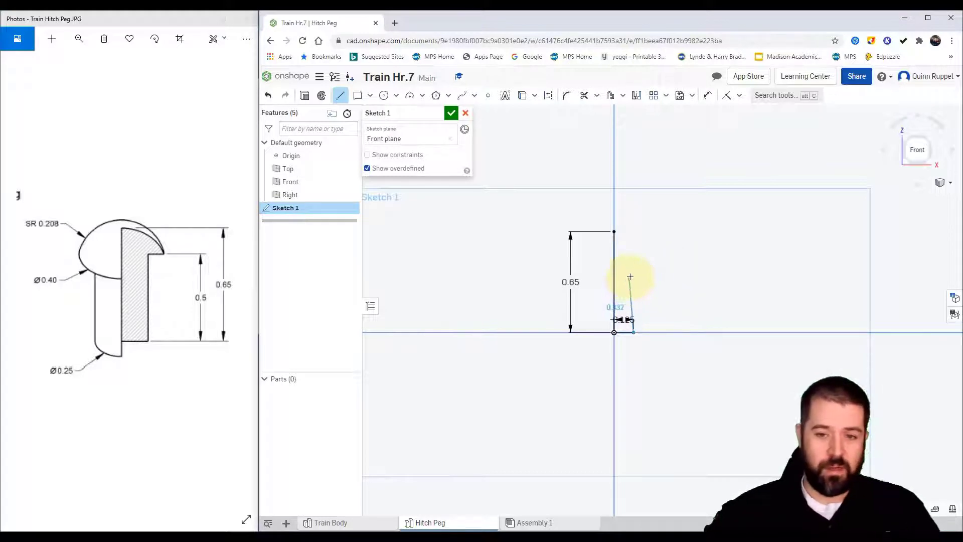
Add a 0.5 vertical line and a short top horizontal line, moving the dimension labels clear.
click(631, 260)
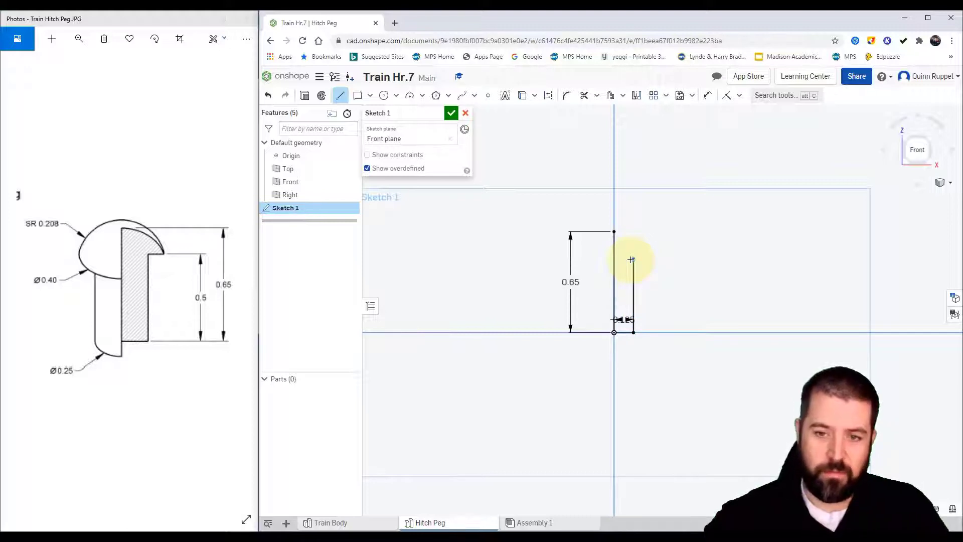
click(666, 256)
right_click(692, 249)
click(715, 257)
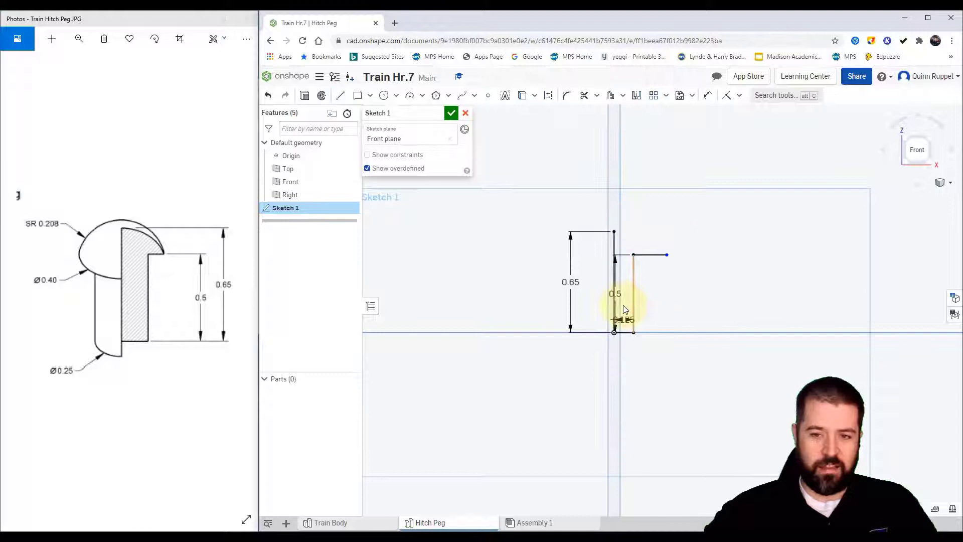
drag(616, 299, 625, 345)
scroll(656, 269, up, 4)
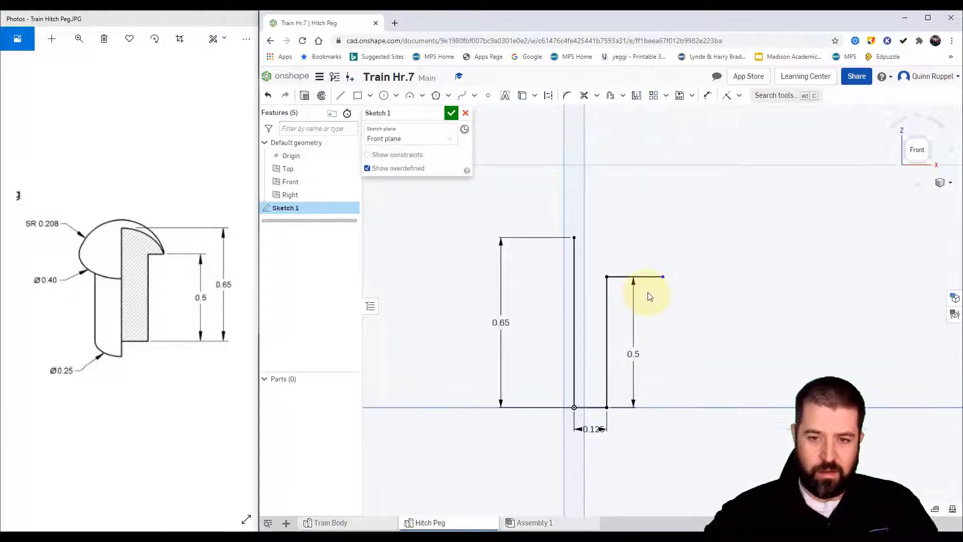
scroll(647, 293, up, 2)
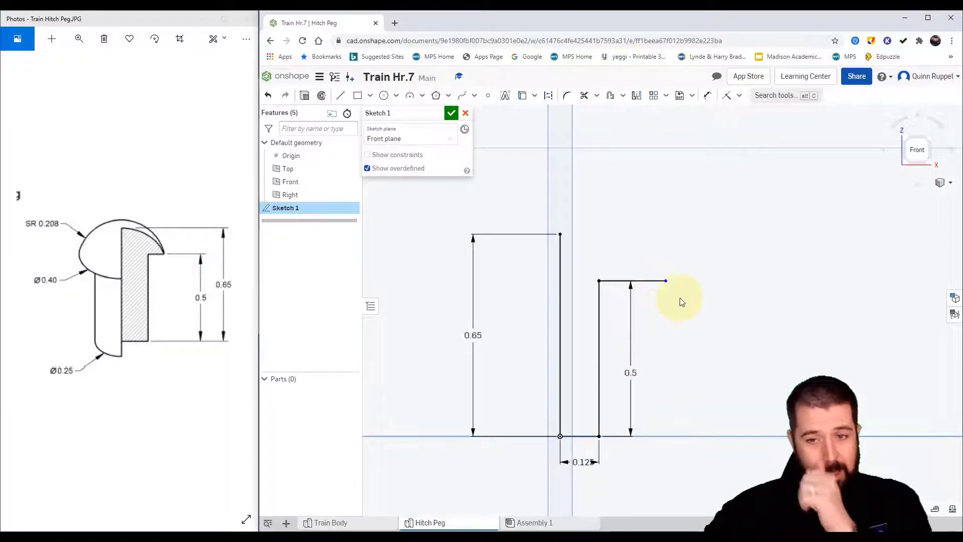
click(665, 281)
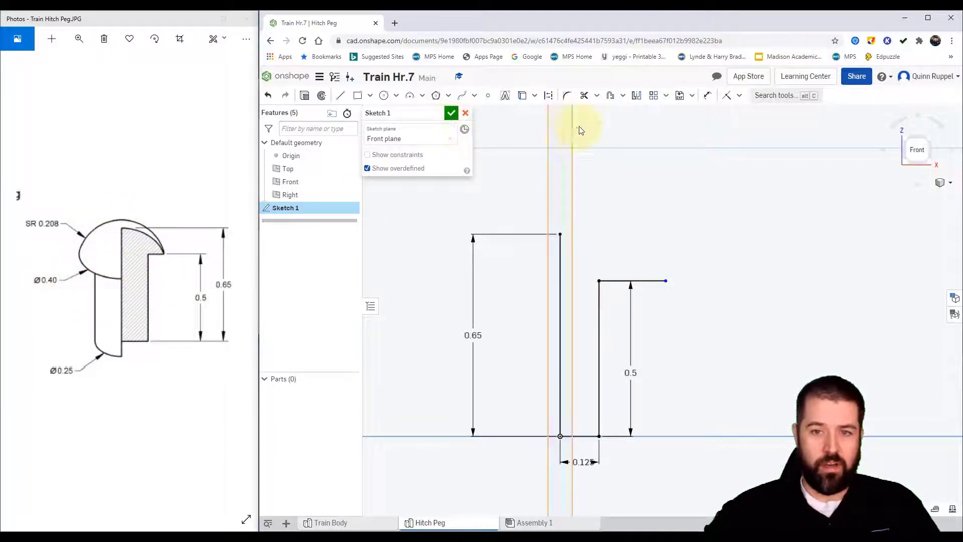
Dimension the short top line's end 0.2 from the tall vertical line.
click(708, 96)
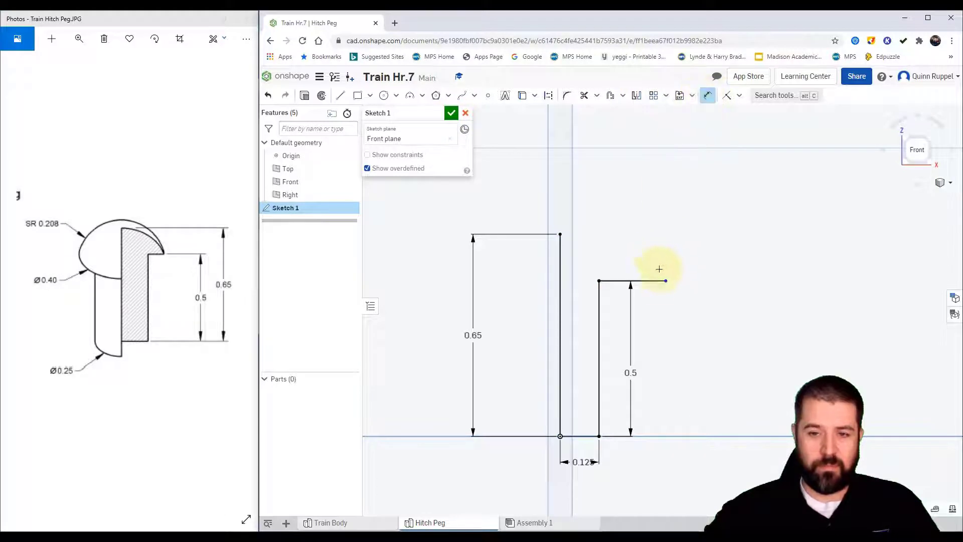
click(665, 280)
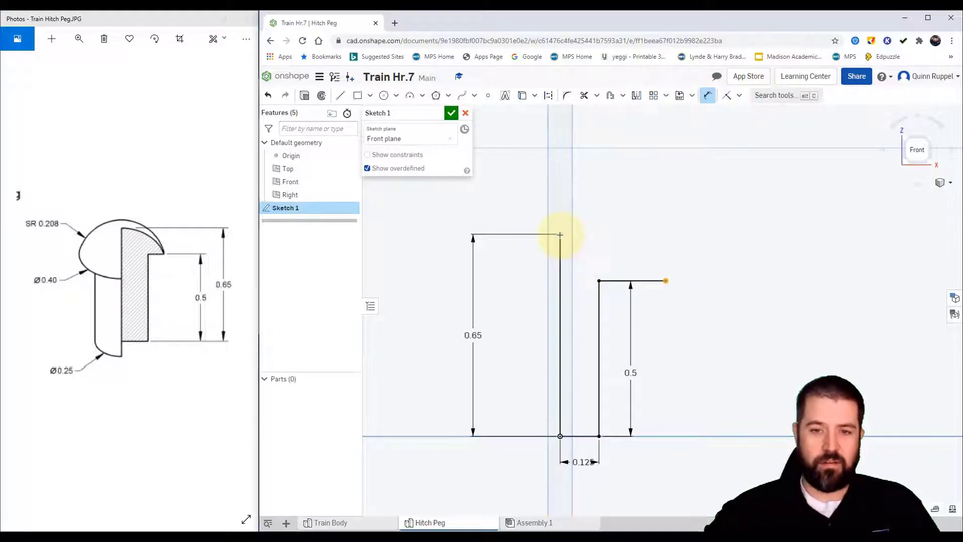
click(559, 234)
click(607, 160)
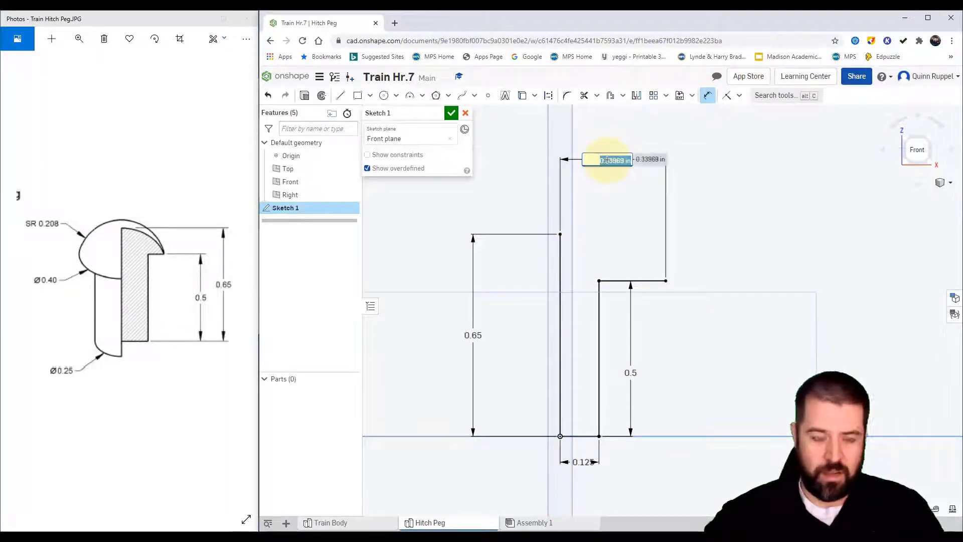
text(0.2)
key(Return)
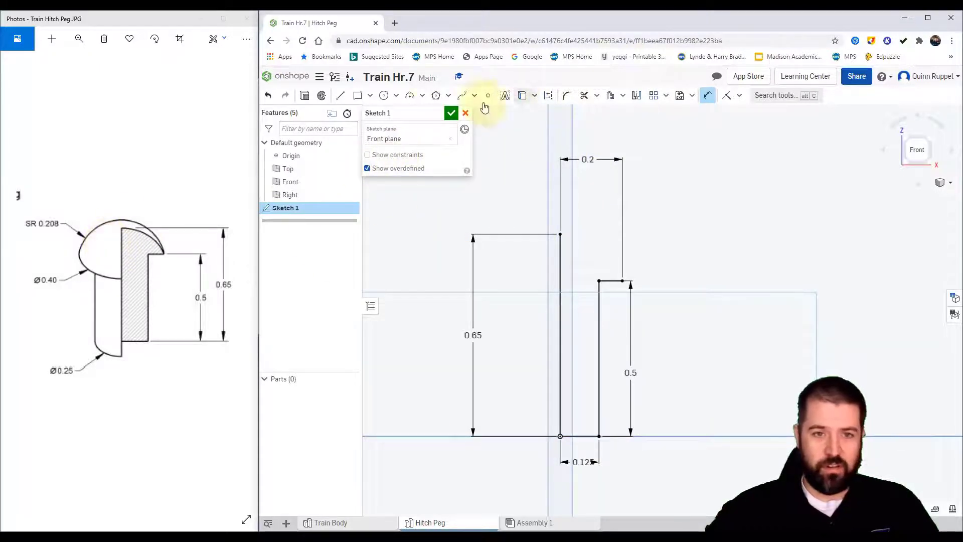
Draw a 0.208-radius three-point arc from the tall line's top to the head step corner.
click(423, 96)
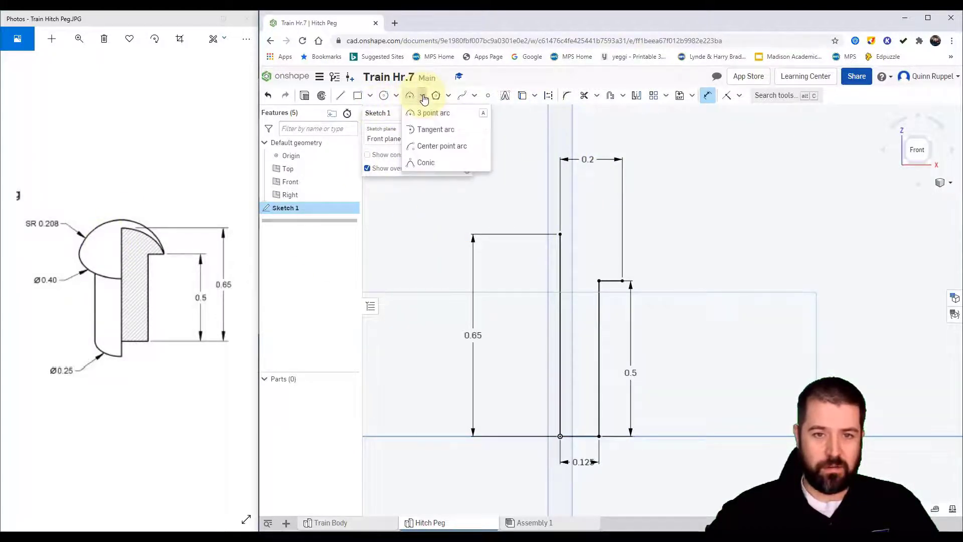
click(427, 113)
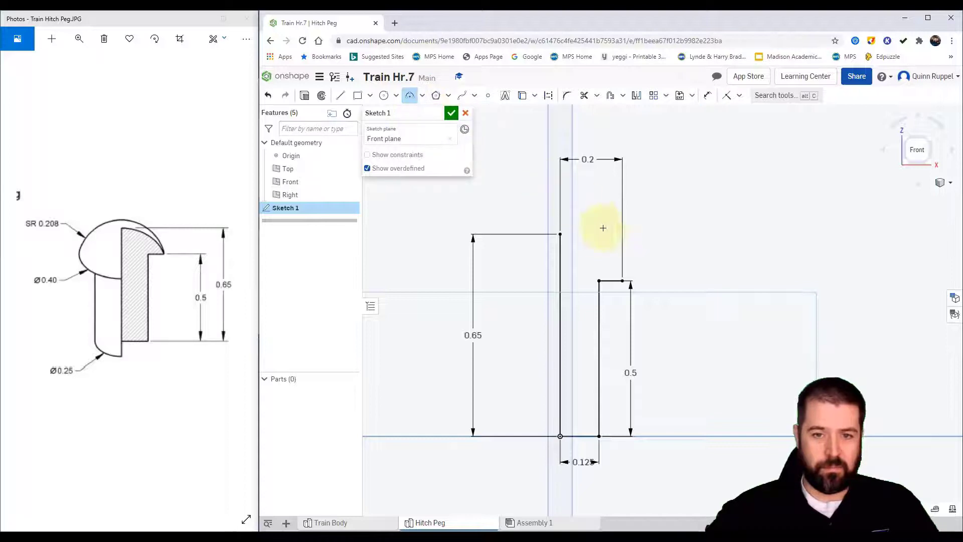
click(569, 234)
click(623, 280)
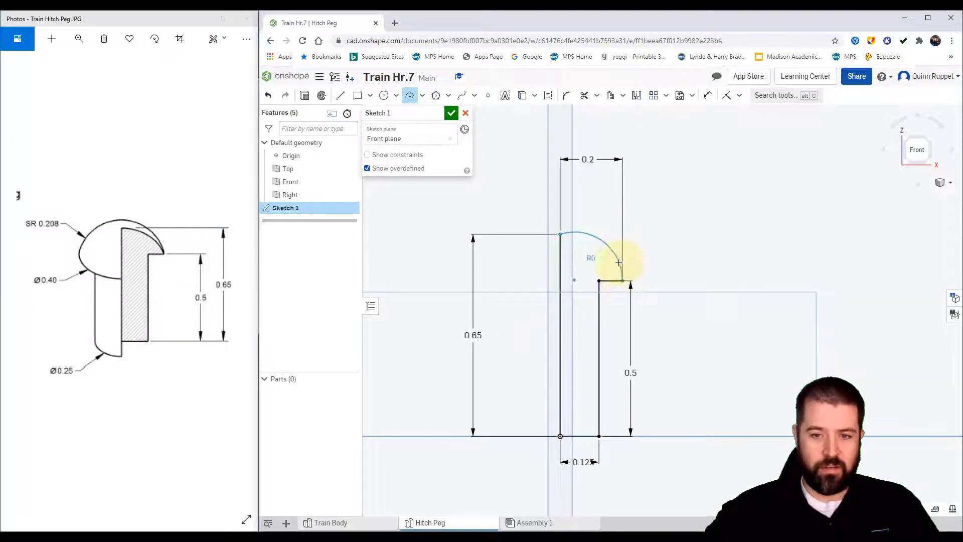
click(589, 256)
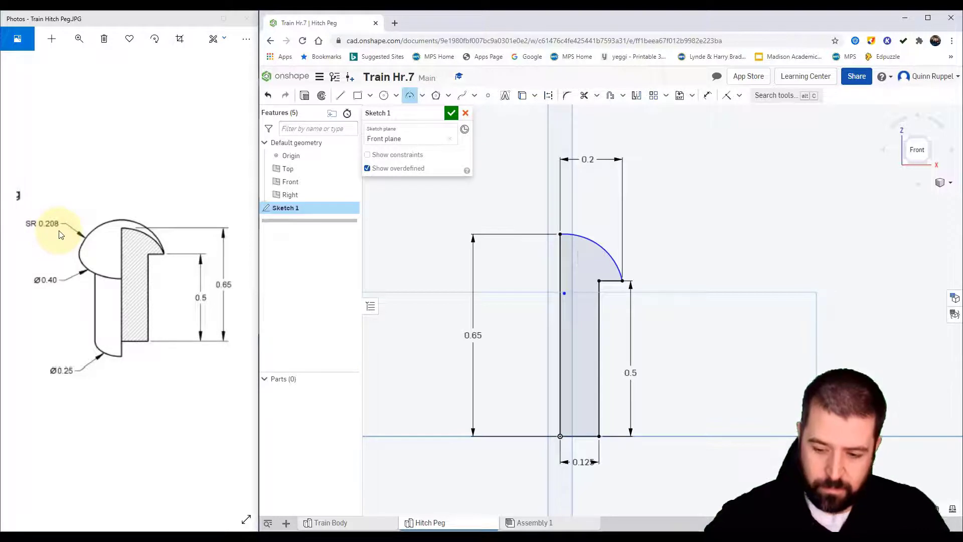
text(.208)
key(Return)
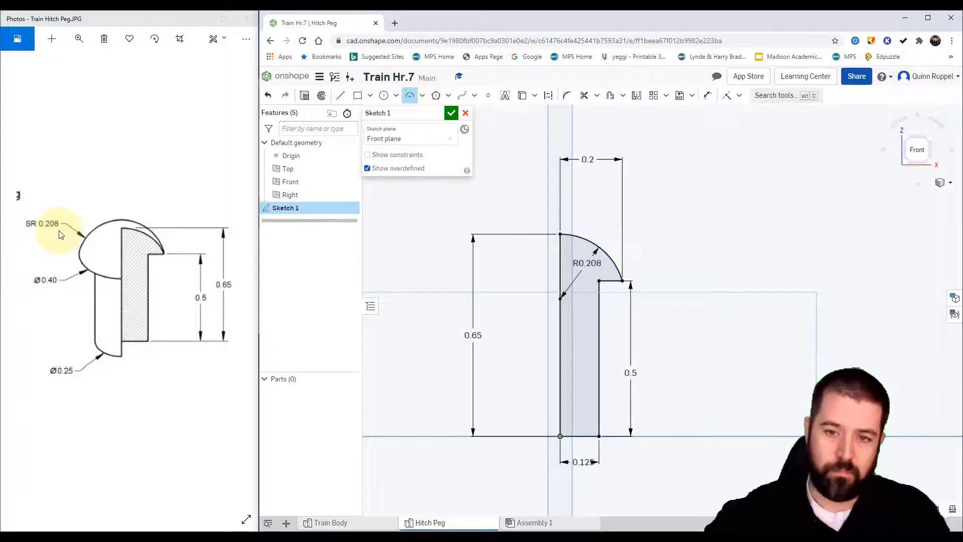
key(Escape)
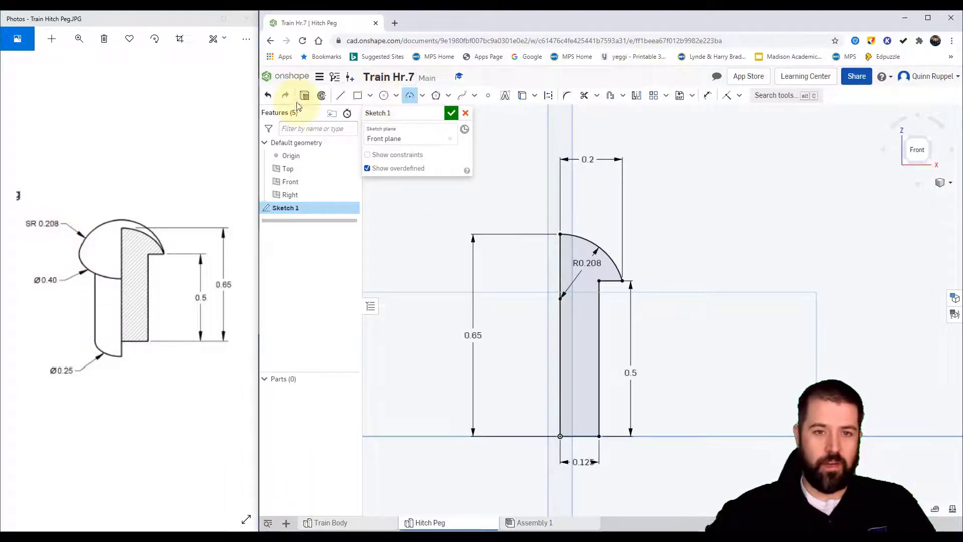
Undo the dome arc, keep the 0.2 width, and redraw the arc with radius 0.208.
click(267, 98)
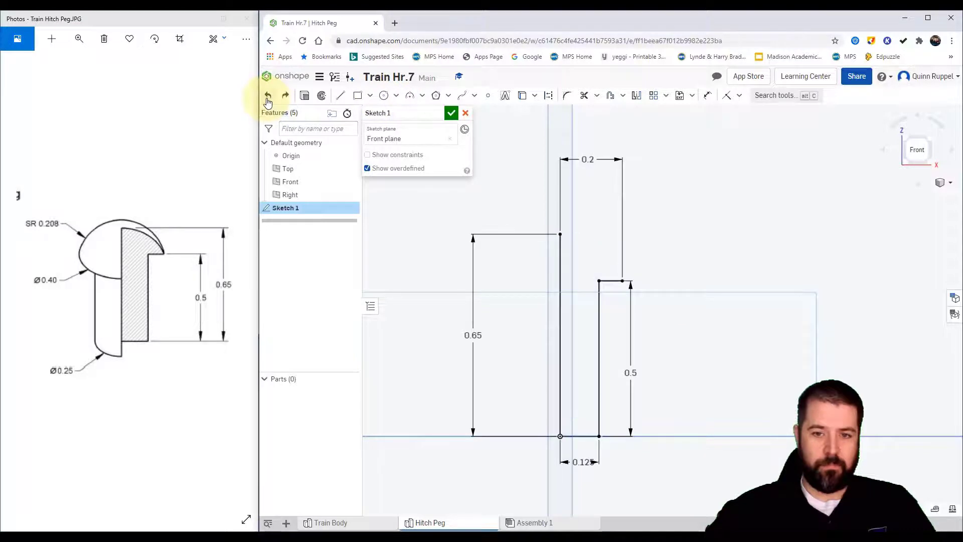
click(266, 98)
click(286, 97)
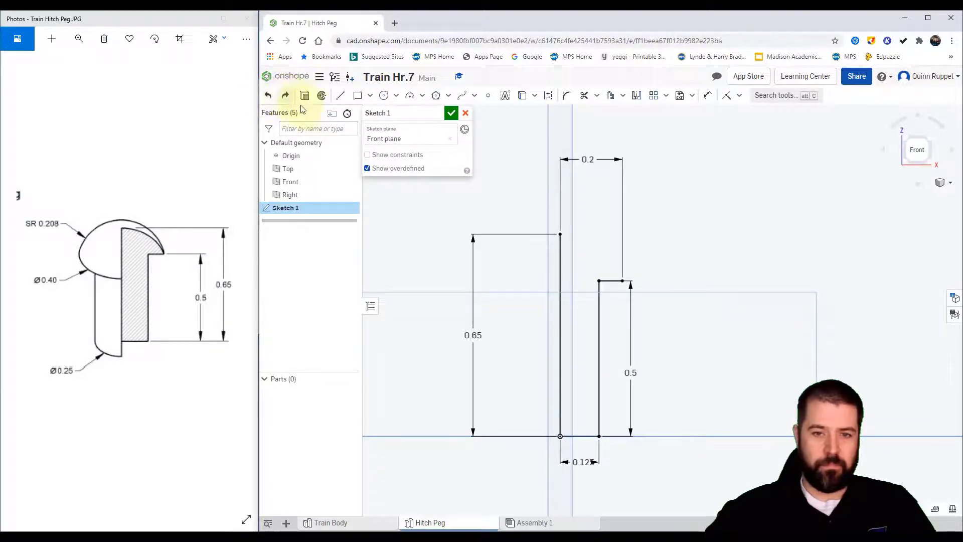
click(410, 98)
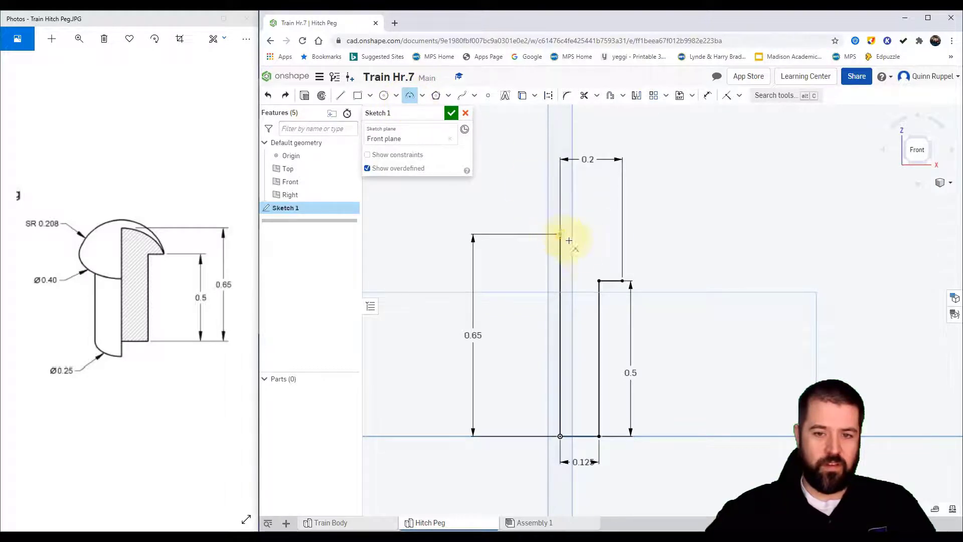
click(561, 234)
click(620, 277)
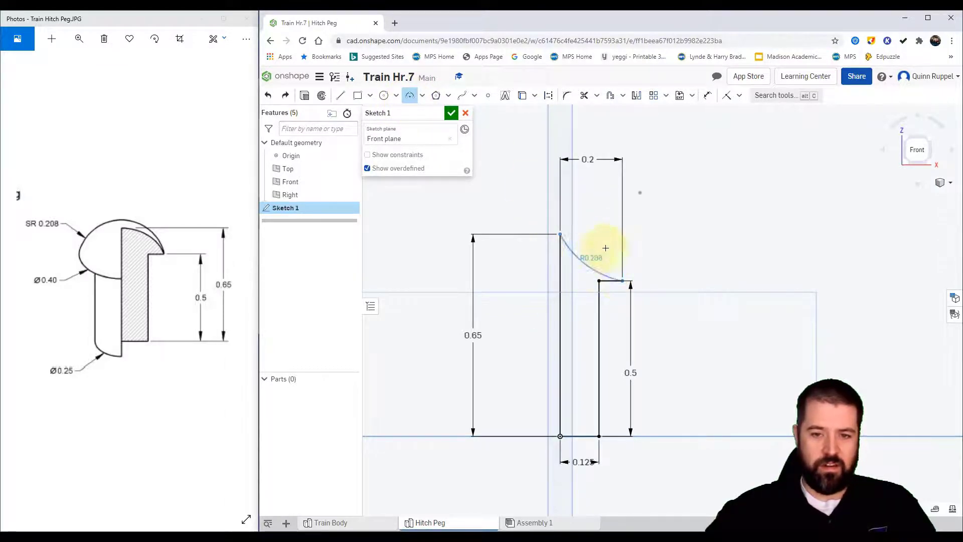
click(599, 244)
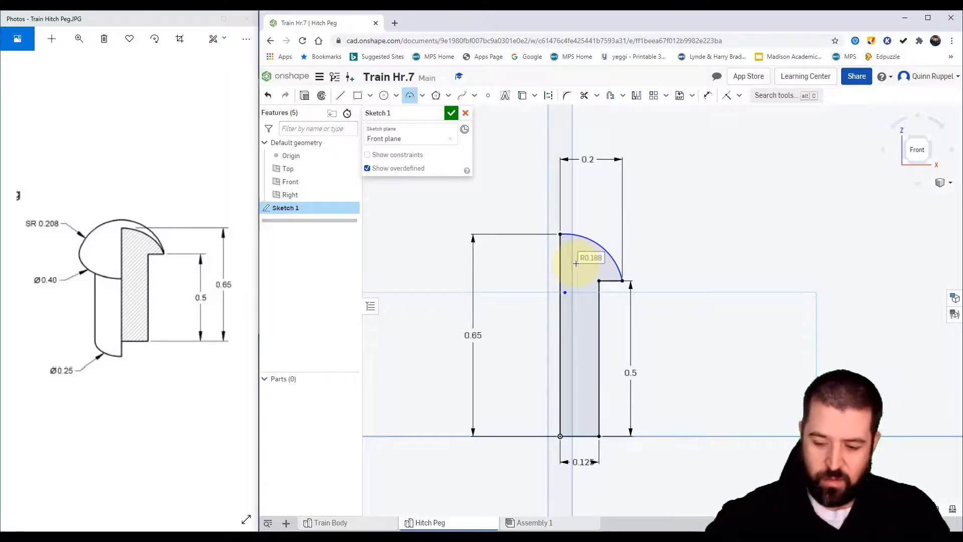
double_click(576, 263)
text(0.208)
key(Return)
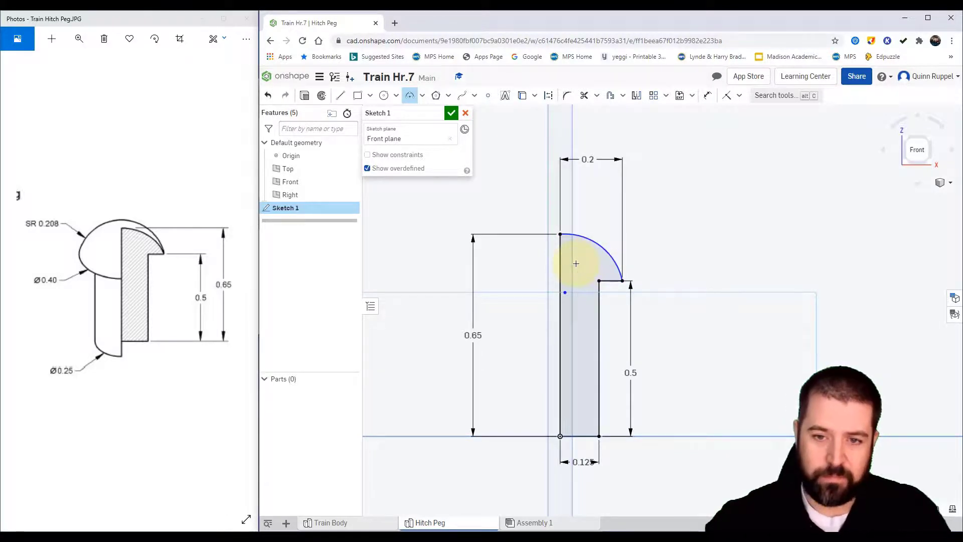
Finish Sketch 1 and show it in isometric view, planes hidden, zoomed to fit.
click(452, 113)
click(932, 185)
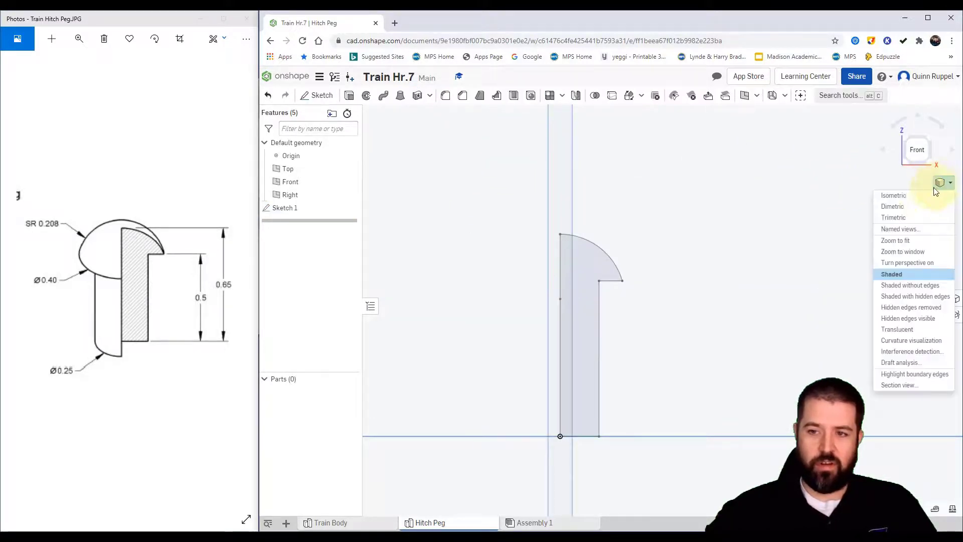
click(919, 194)
key(p)
key(f)
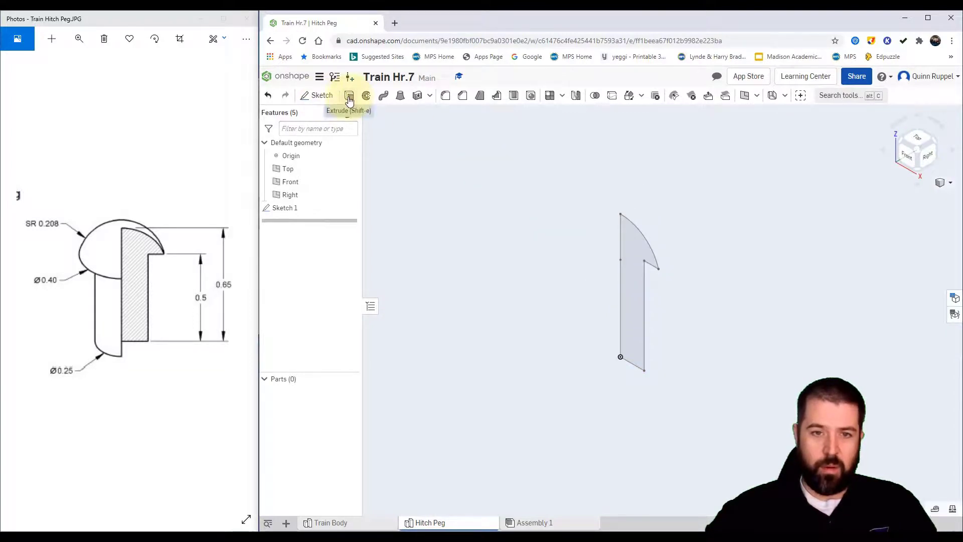
Revolve the half-profile a full turn around its left vertical edge to create Part 1.
click(366, 99)
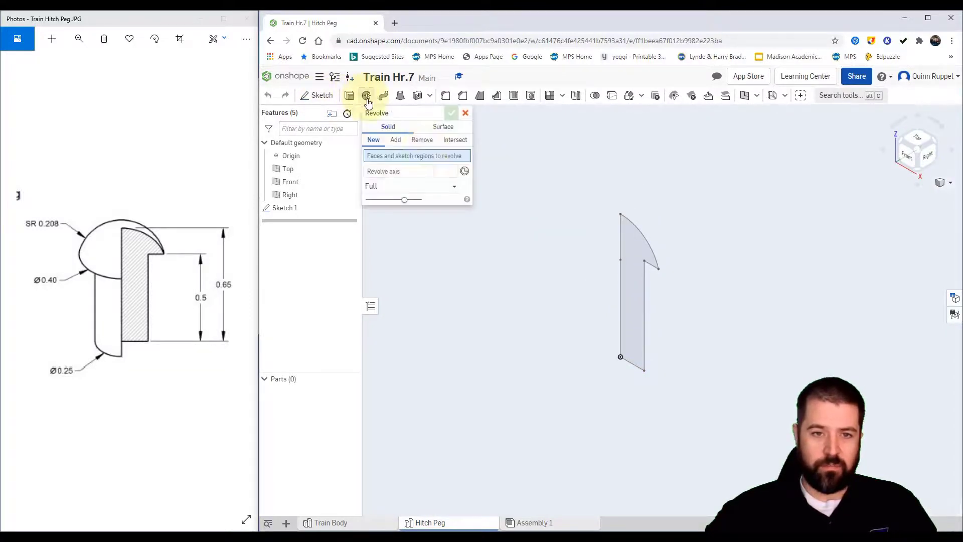
click(624, 251)
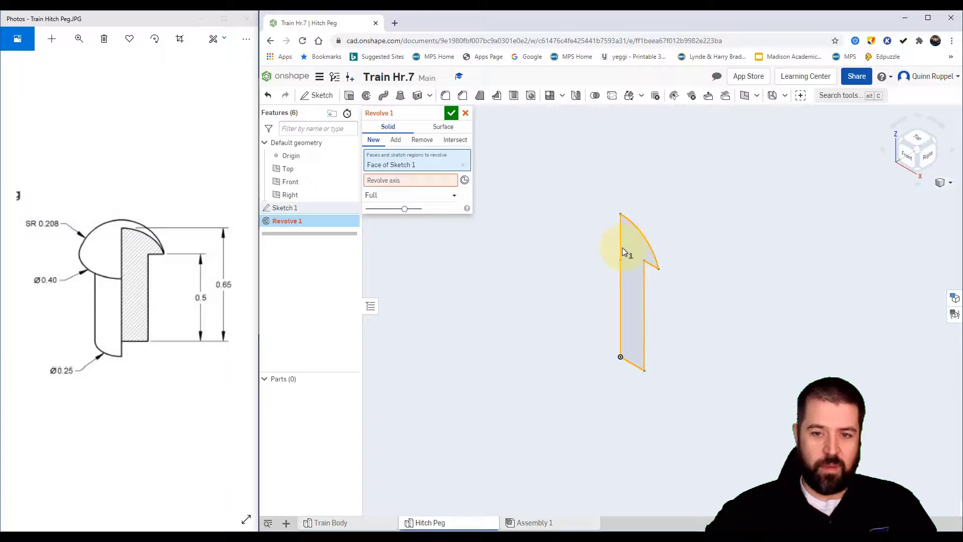
click(620, 248)
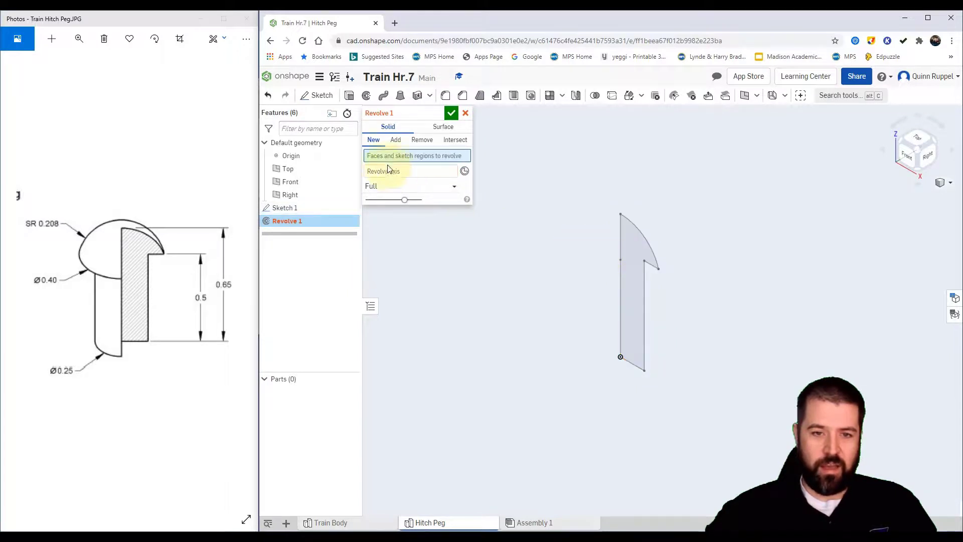
click(621, 248)
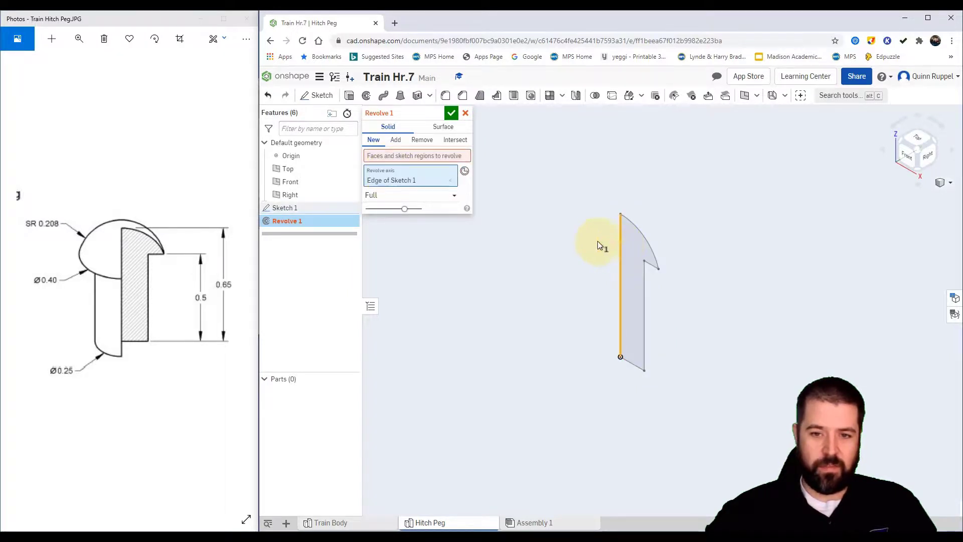
click(393, 159)
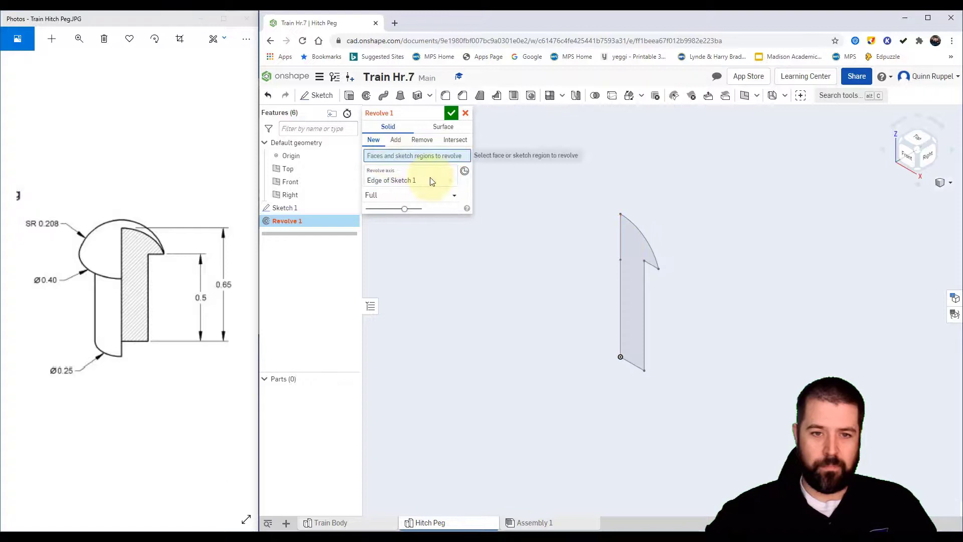
click(627, 263)
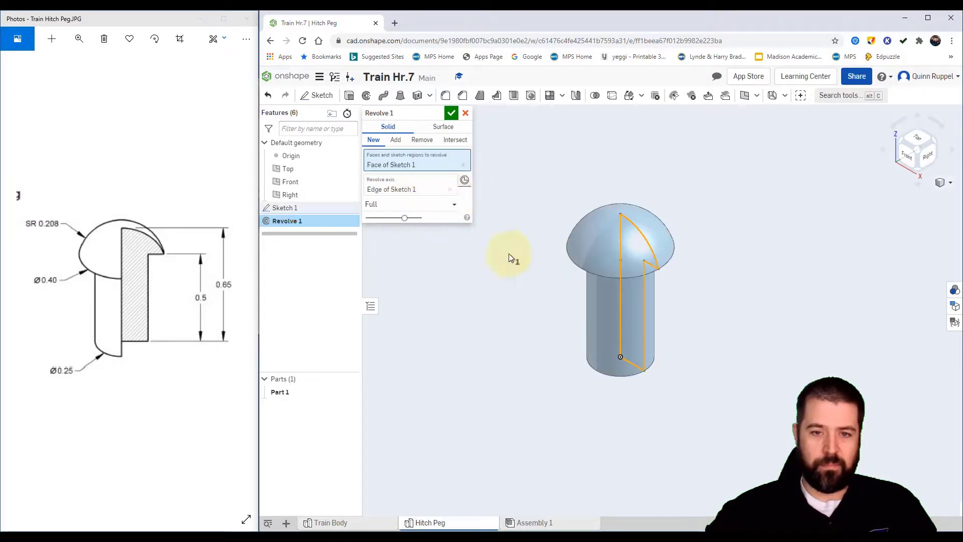
click(451, 113)
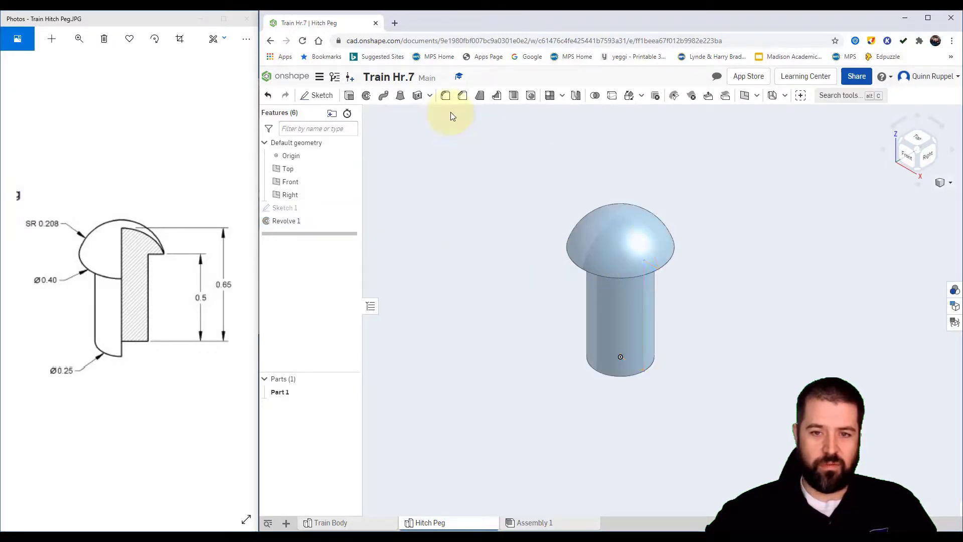
middle_drag(685, 301, 634, 326)
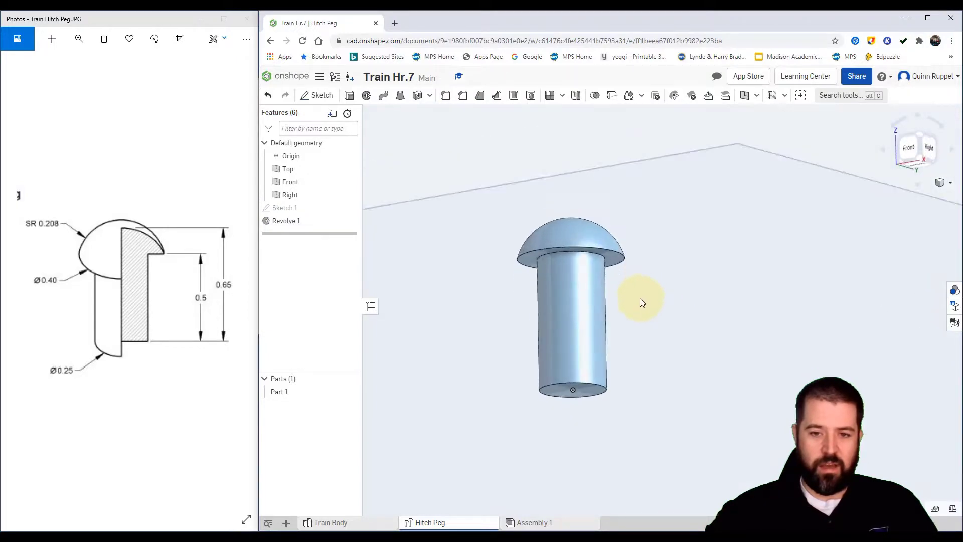